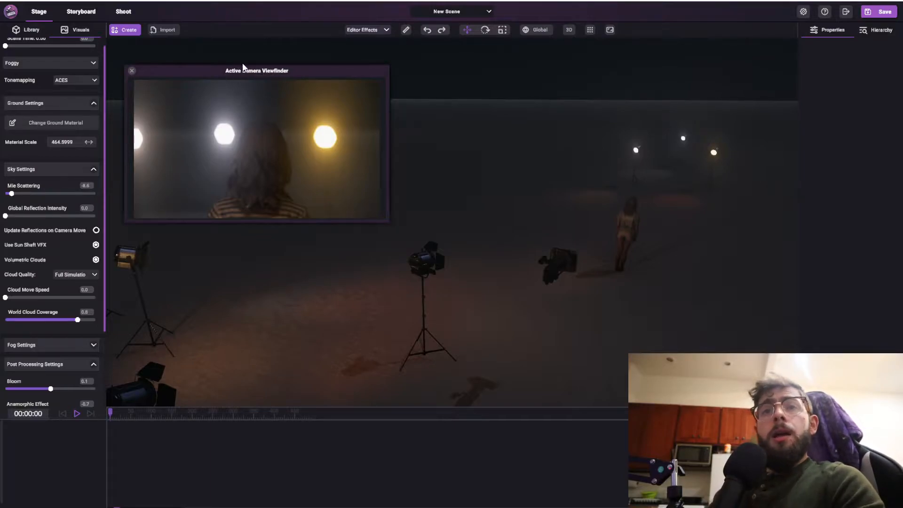
Step: Open the ground material picker and place its Select Material window level beside the Active Camera Viewfinder
drag(250, 74, 302, 90)
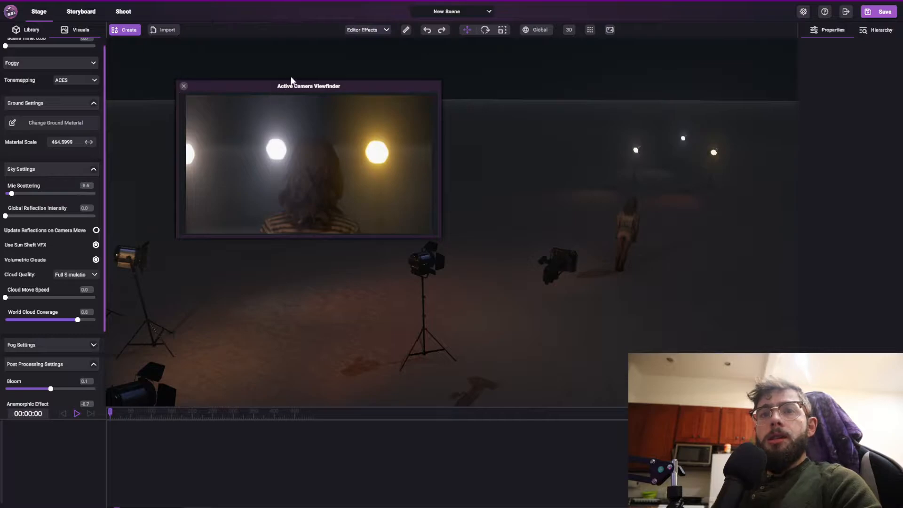
click(47, 130)
drag(620, 92, 597, 124)
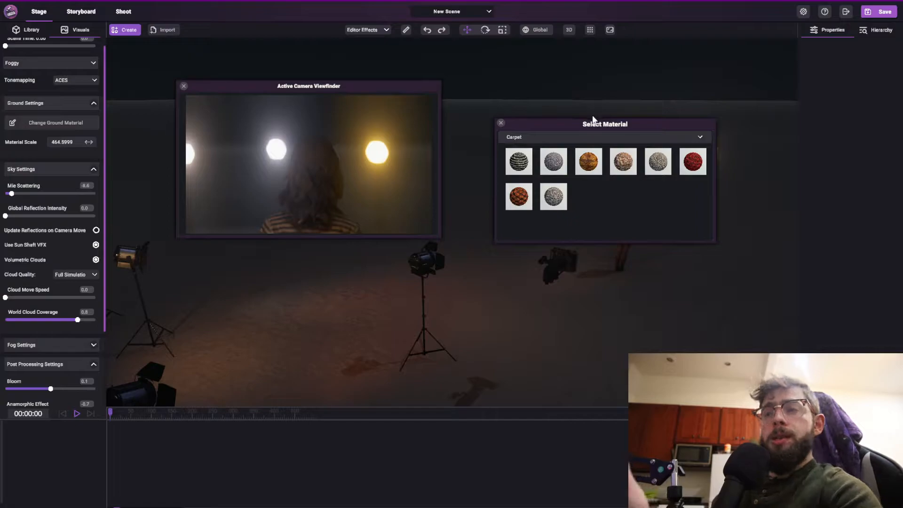
mouse_move(594, 120)
mouse_down()
mouse_move(569, 121)
mouse_move(578, 126)
mouse_up()
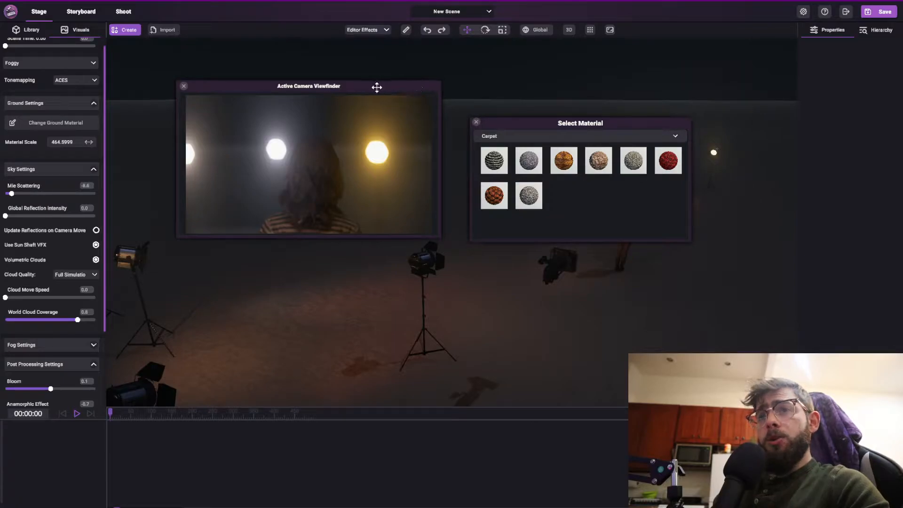
drag(379, 87, 373, 77)
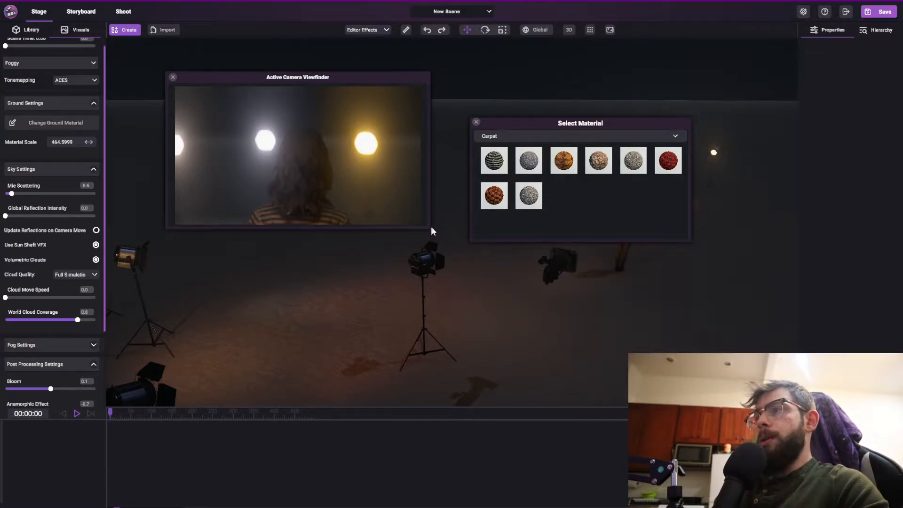
drag(381, 76, 405, 84)
drag(560, 123, 577, 76)
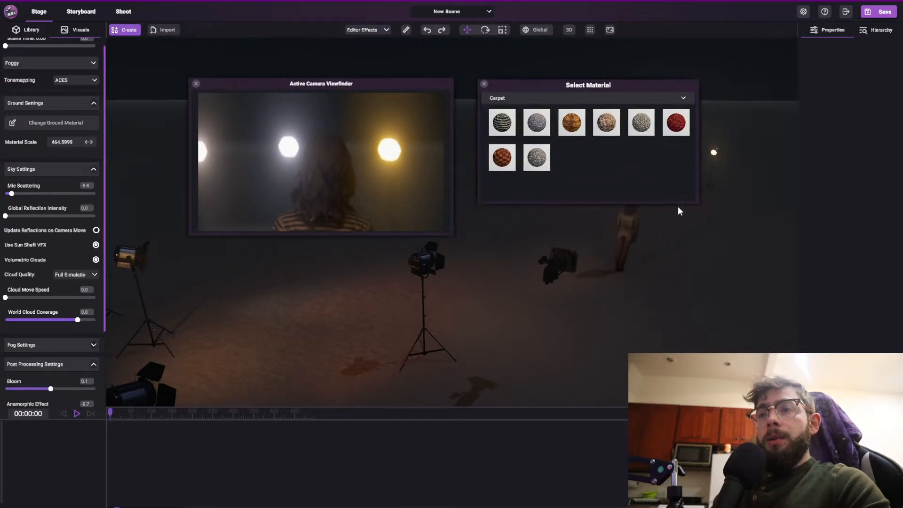
Step: Shrink the Select Material window in height and width so its carpet swatches wrap to five per row
drag(690, 205, 694, 194)
click(696, 184)
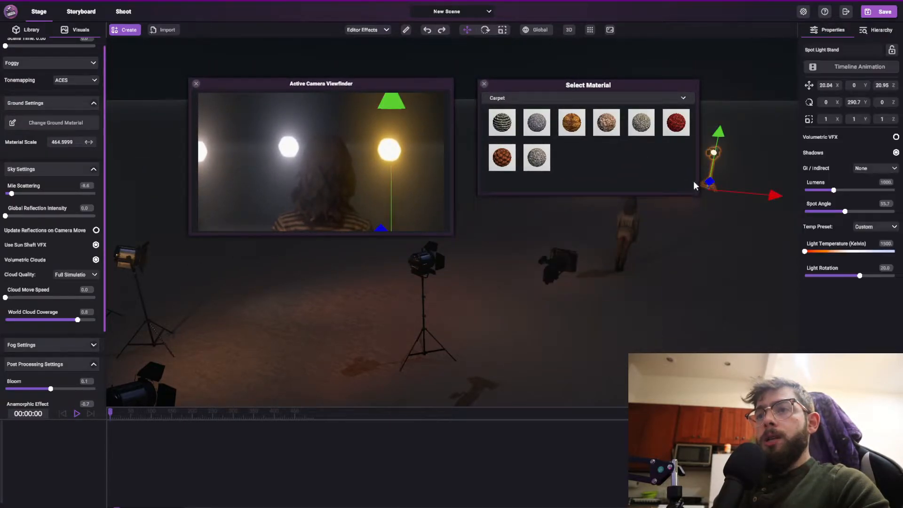
click(700, 107)
drag(700, 107, 696, 141)
drag(695, 194, 671, 193)
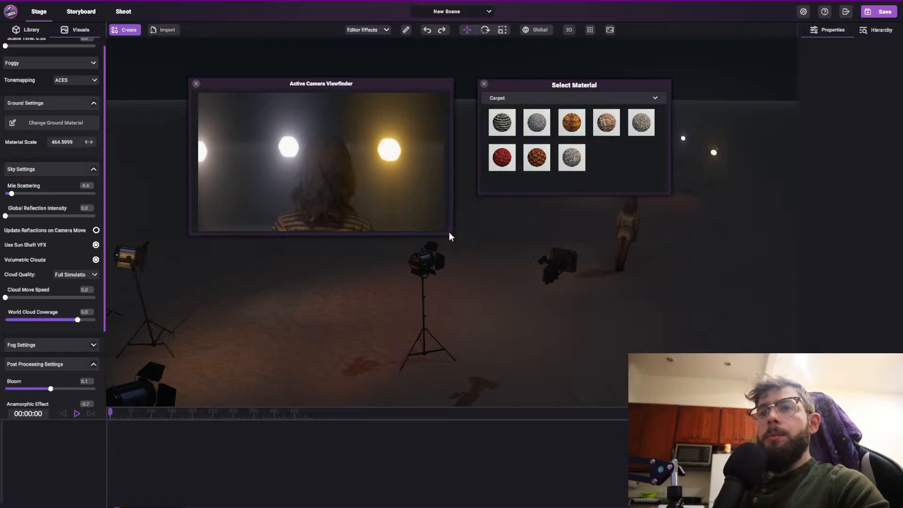
Step: Enlarge the Active Camera Viewfinder slightly and swap its place with the Select Material window
drag(419, 95, 350, 91)
drag(539, 99, 500, 106)
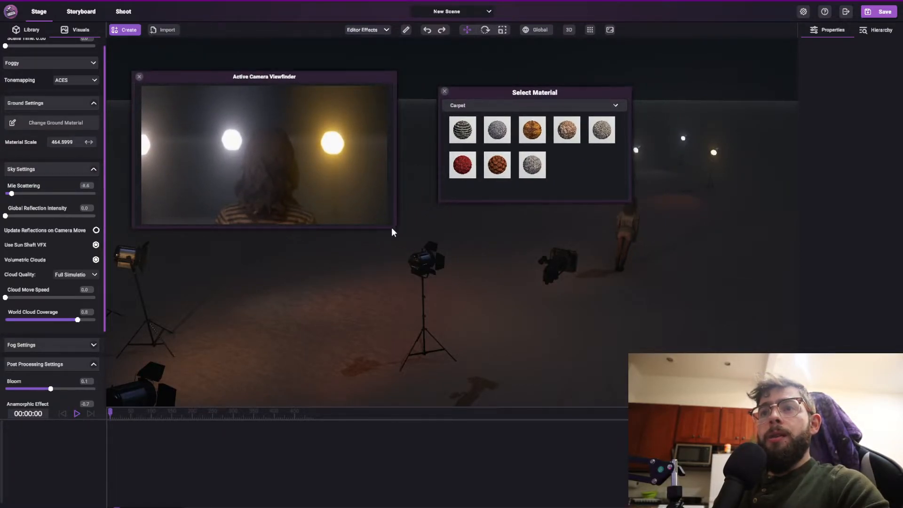
drag(396, 228, 421, 238)
drag(481, 92, 477, 131)
drag(365, 81, 421, 138)
drag(539, 151, 660, 153)
drag(381, 135, 285, 120)
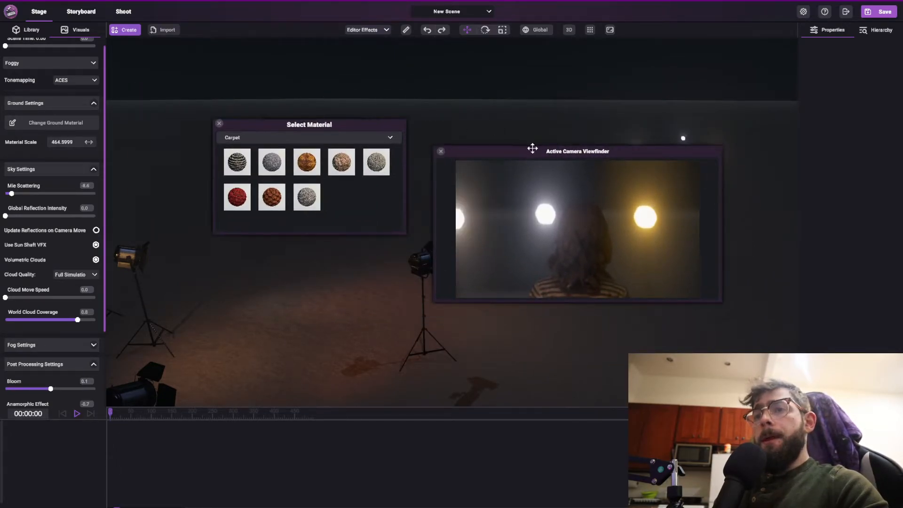
drag(532, 149, 504, 133)
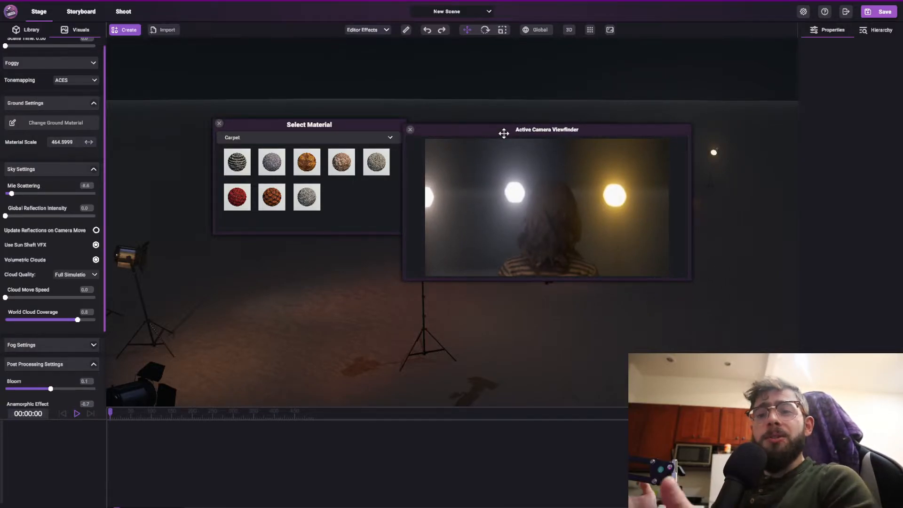
Step: Close the Select Material window and return the Active Camera Viewfinder to the viewport's upper-left corner
click(219, 123)
drag(498, 129, 208, 58)
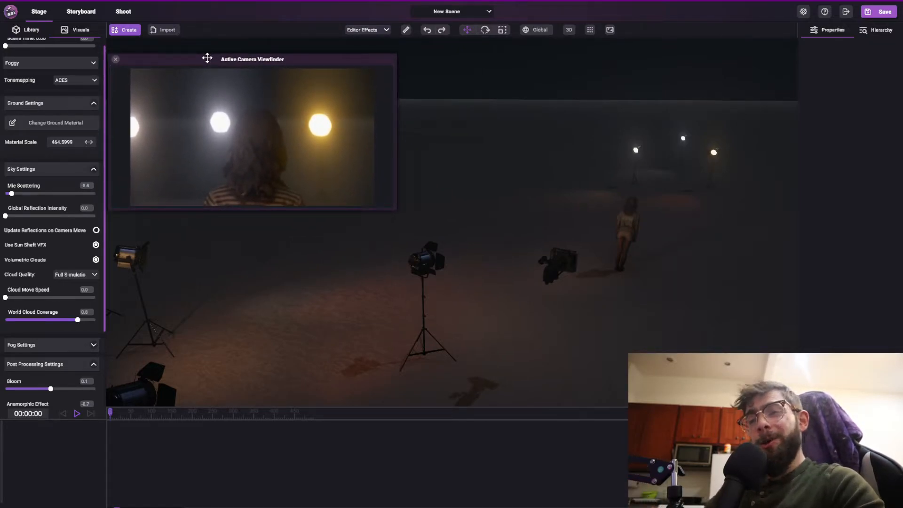
Step: Select the free camera behind the woman and set its aperture to 0.7 in the Shoot workspace
click(546, 273)
middle_drag(478, 222, 480, 195)
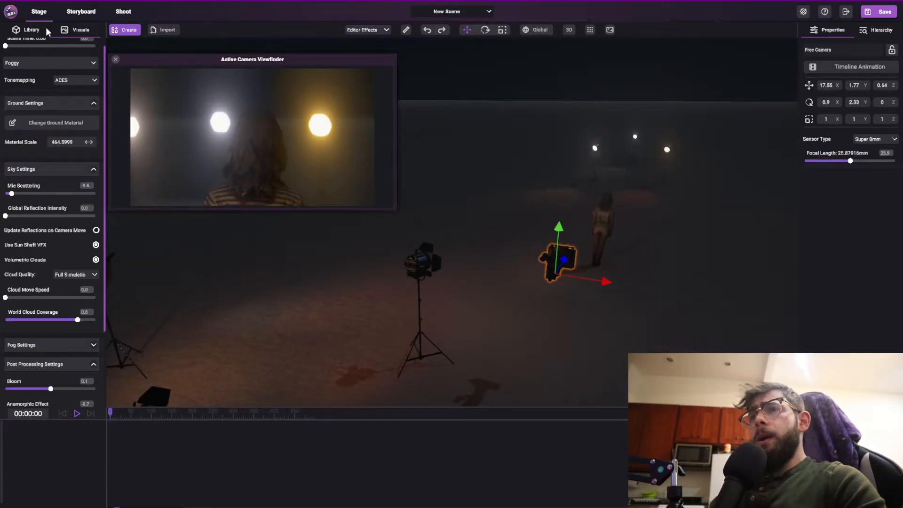
click(123, 12)
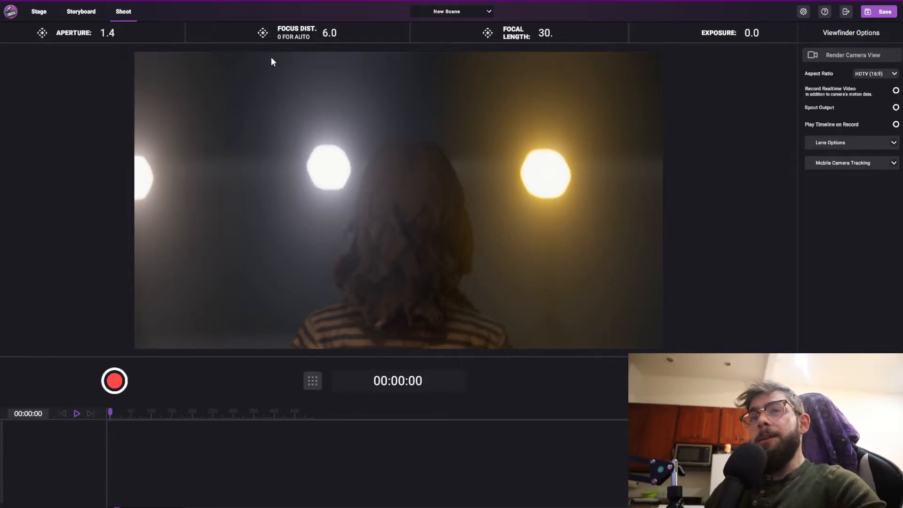
drag(110, 34, 89, 34)
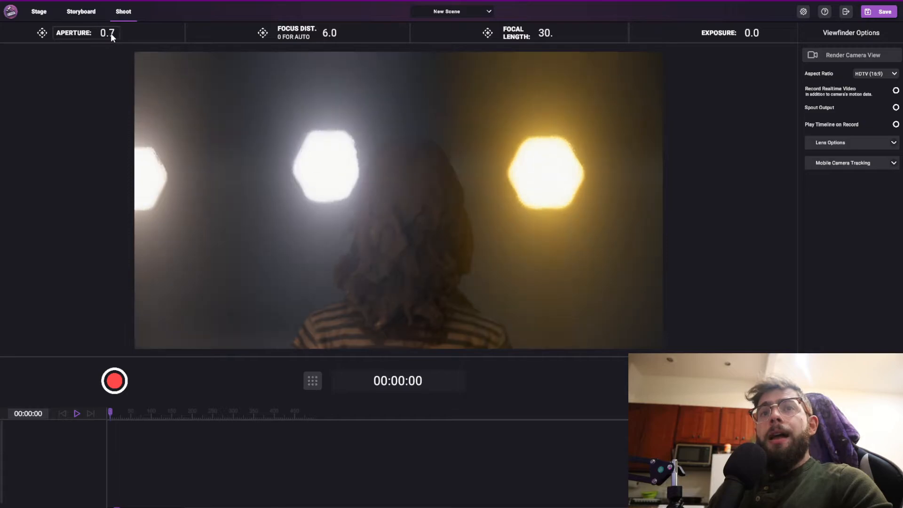
Step: Try focus distances from 4.5 to about 11, and focus on the middle white light by picking it in the image
scroll(333, 33, down, 5)
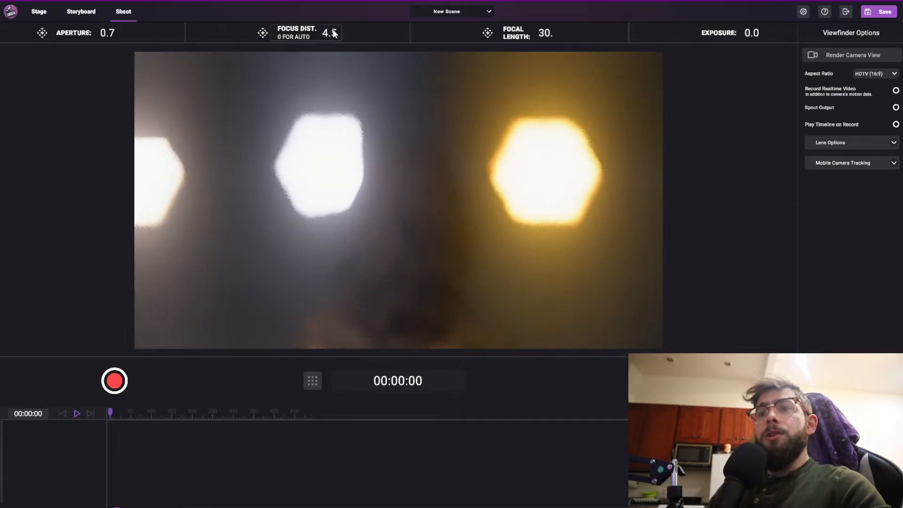
scroll(336, 31, up, 10)
scroll(335, 31, up, 3)
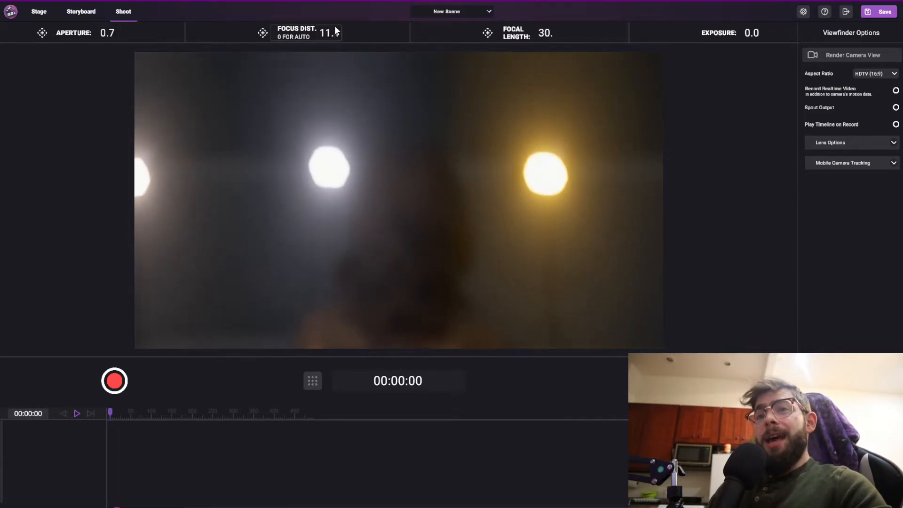
click(332, 163)
Step: Set the focal length to 31 and focus on the woman by picking her in the image
scroll(529, 36, down, 1)
scroll(528, 32, down, 2)
scroll(528, 32, up, 4)
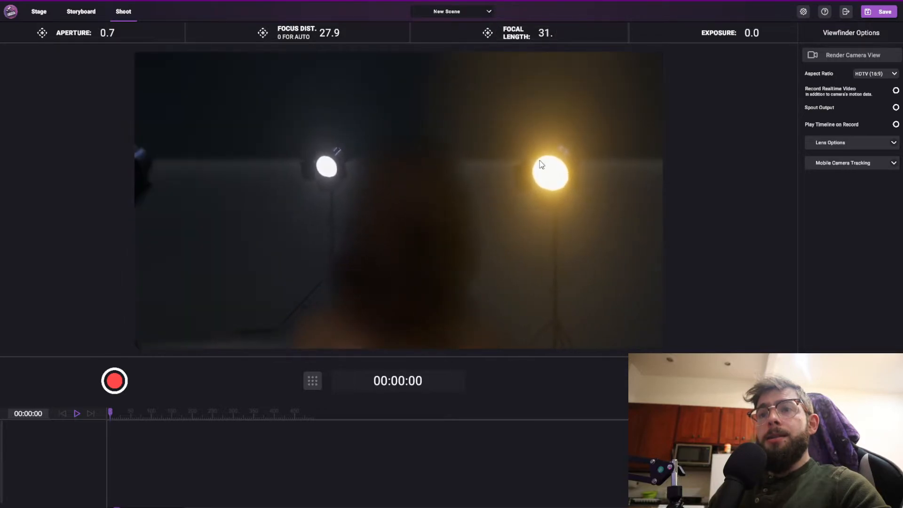
click(424, 216)
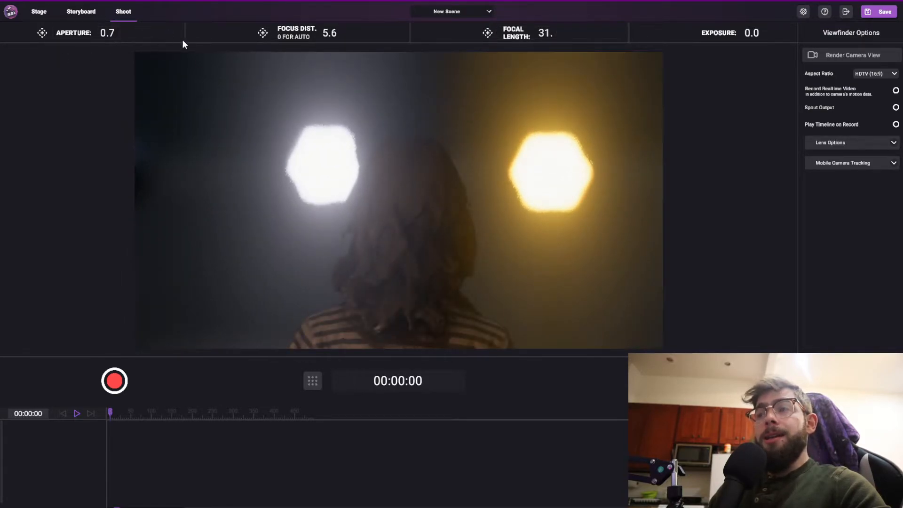
Step: Raise the aperture to 3.5 and shift the focus to the middle white light and back onto the woman
scroll(109, 33, up, 5)
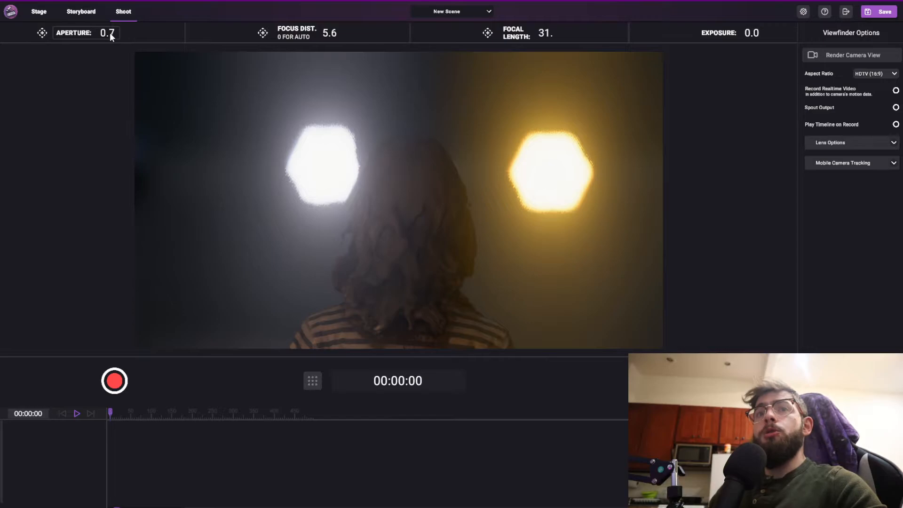
scroll(110, 33, up, 4)
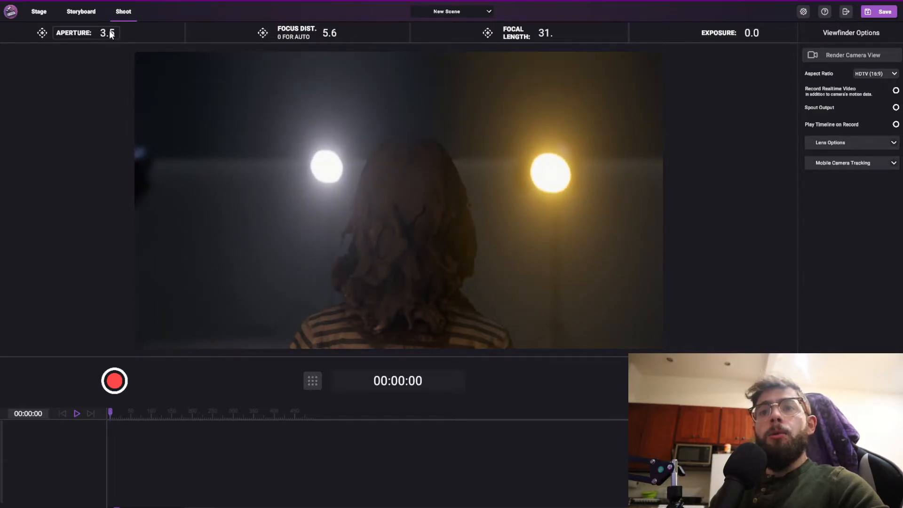
click(337, 171)
click(458, 201)
Step: Set the focal length to 30, the focus distance to 5.1 and the aperture to 3.8
scroll(546, 34, up, 1)
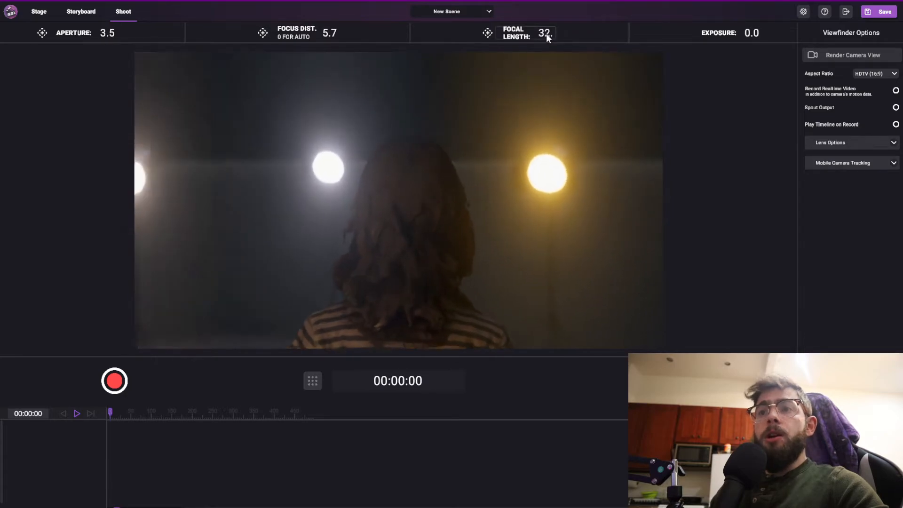
scroll(546, 33, down, 2)
scroll(328, 33, down, 3)
scroll(329, 32, up, 2)
scroll(87, 33, up, 3)
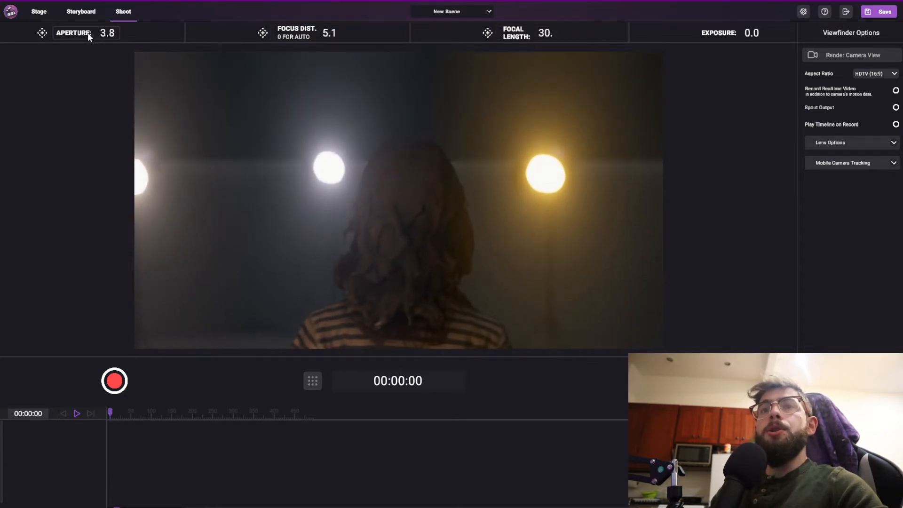
Step: Change the free camera's sensor type to Super 16mm in the Stage workspace
click(41, 15)
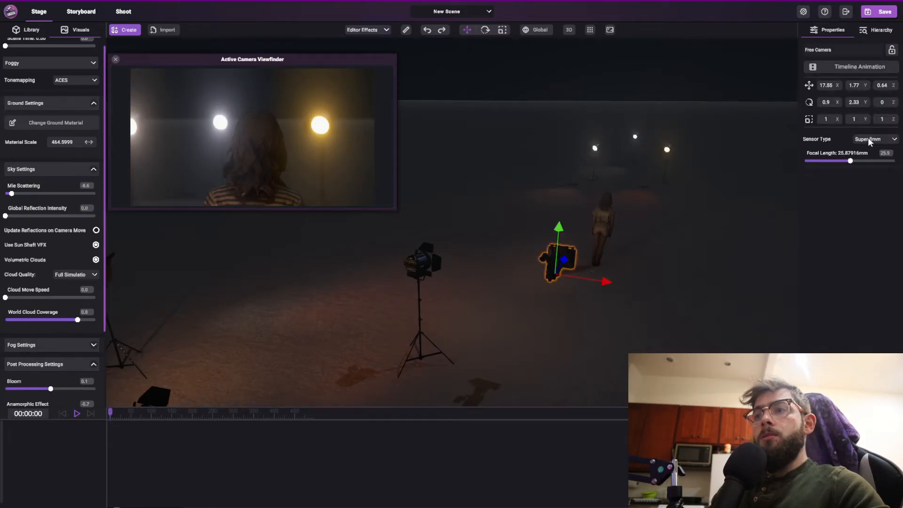
click(869, 139)
click(831, 174)
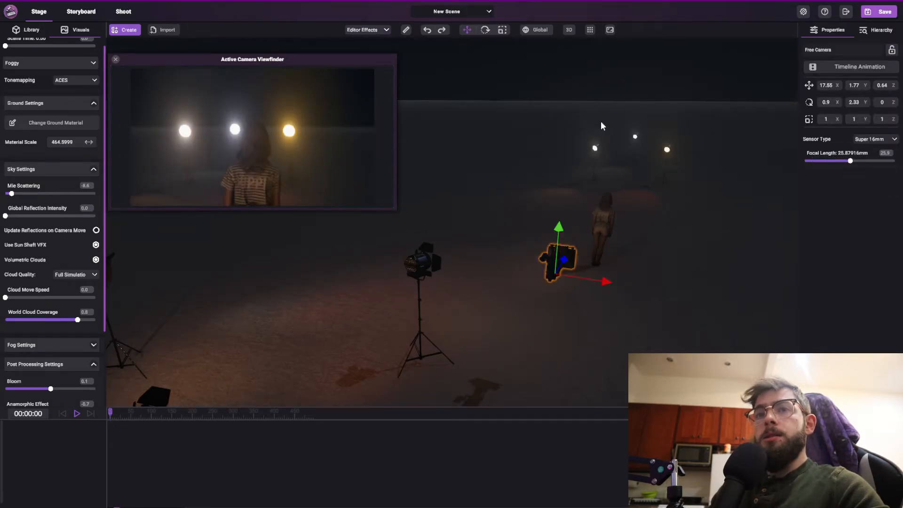
Step: In the Shoot workspace, set the focal length to 62 and the aperture to 4.5
click(120, 13)
scroll(543, 35, up, 10)
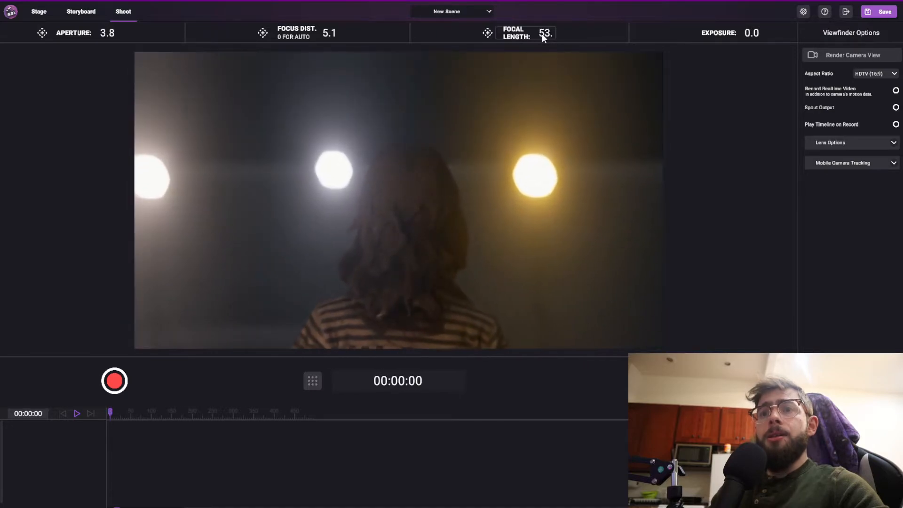
scroll(542, 35, up, 4)
scroll(96, 32, down, 3)
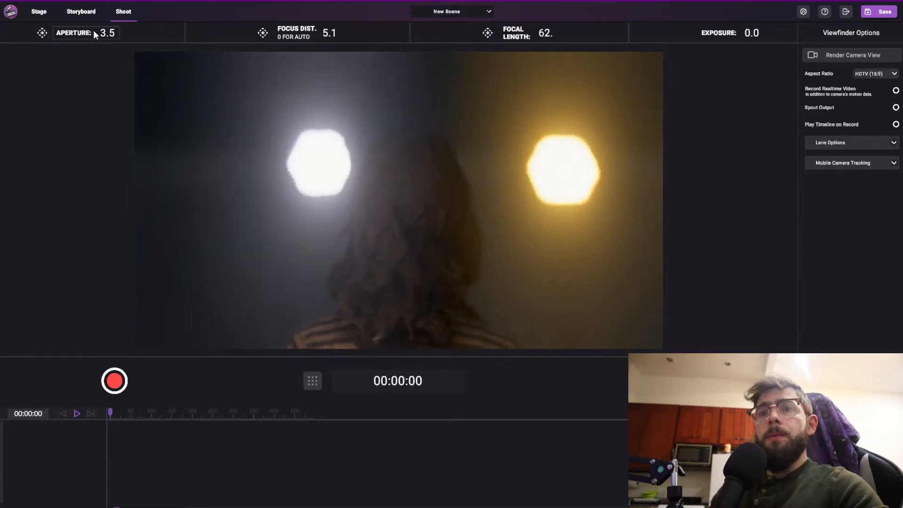
scroll(97, 32, down, 10)
scroll(98, 32, up, 15)
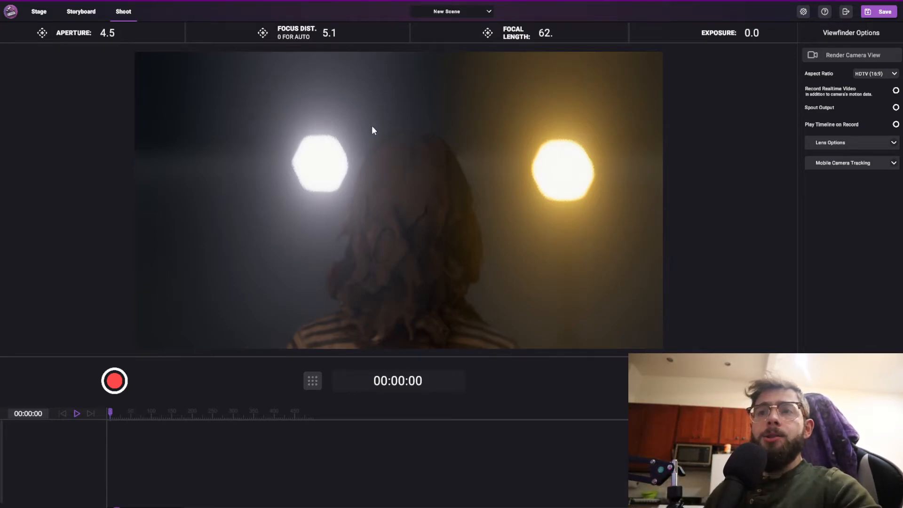
Step: Try a focus distance of 3.0, refocus on the woman in the image, and set the focal length to 51
scroll(310, 35, down, 7)
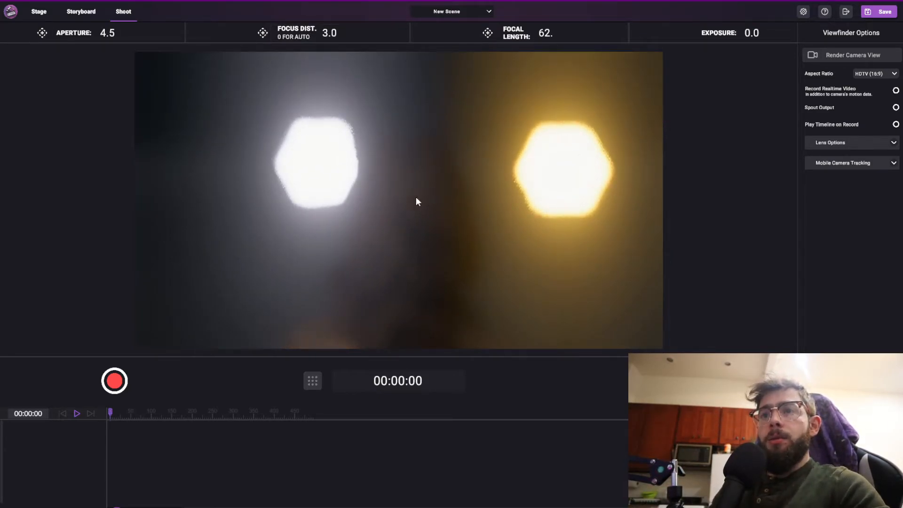
click(408, 208)
scroll(544, 30, up, 2)
scroll(531, 36, down, 6)
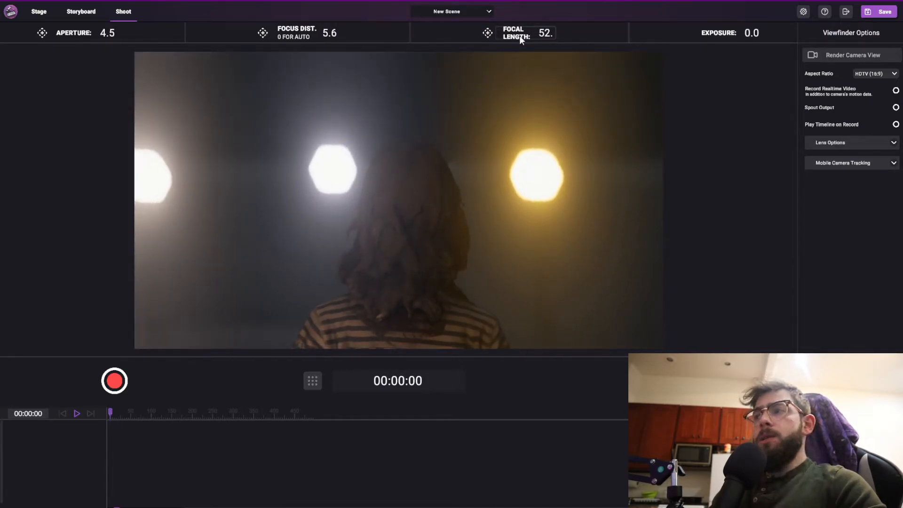
scroll(521, 39, down, 1)
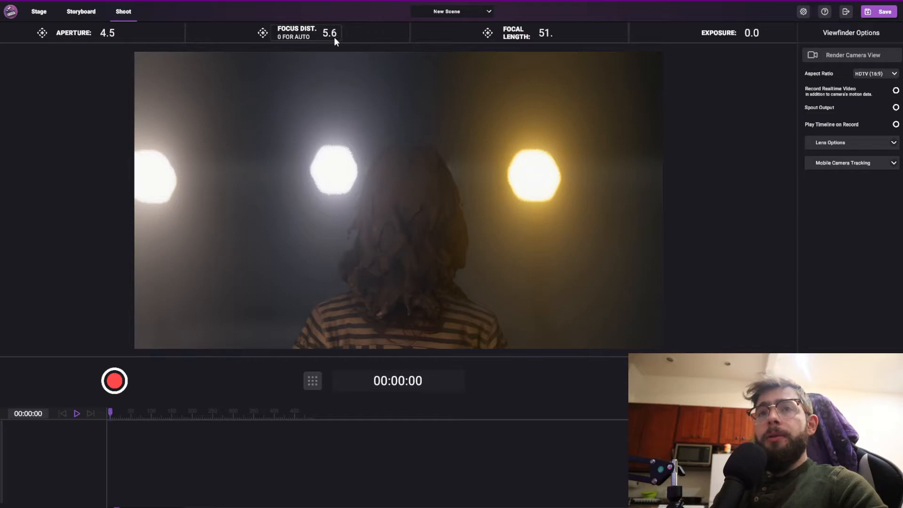
Step: Set the focus distance to 0 for autofocus and move the camera sideways past the woman and back to test it
scroll(329, 32, down, 10)
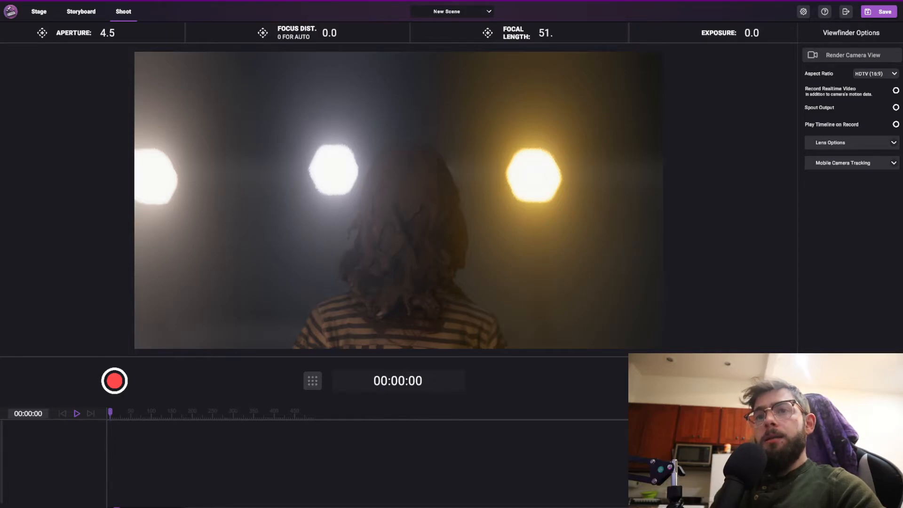
key(a)
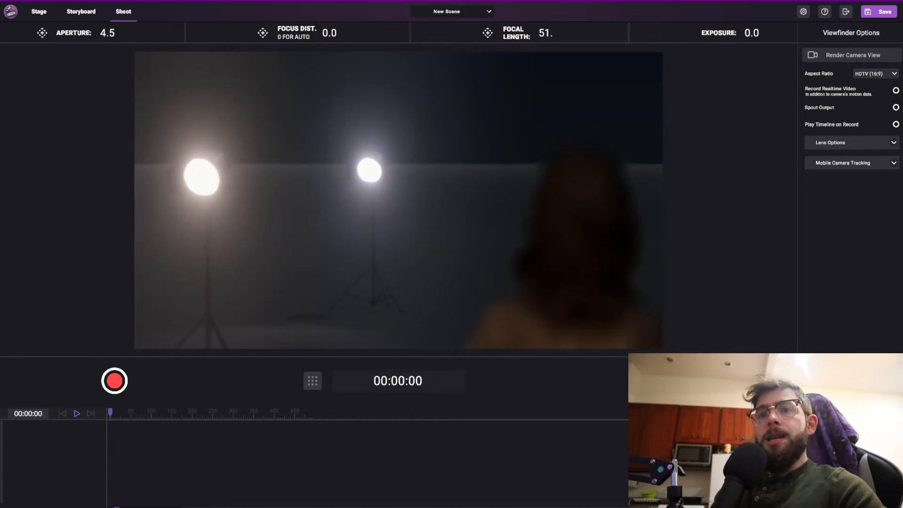
key(a)
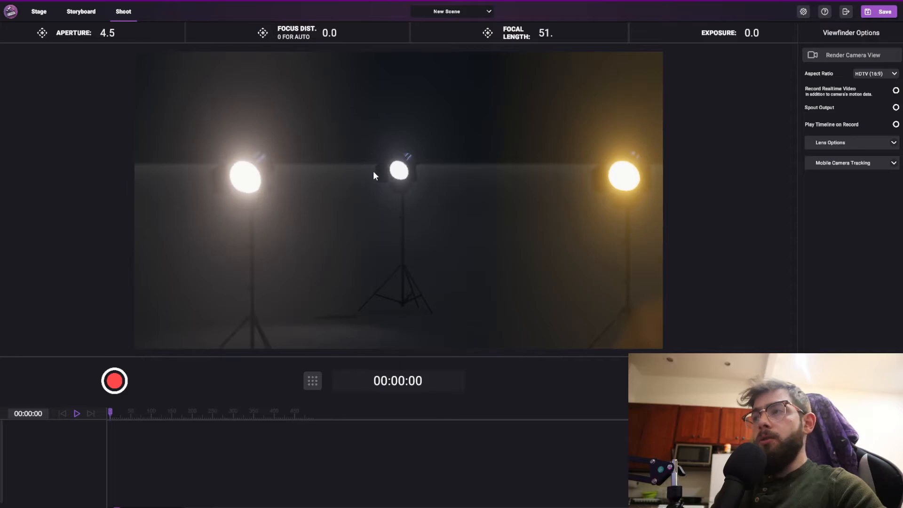
key(d)
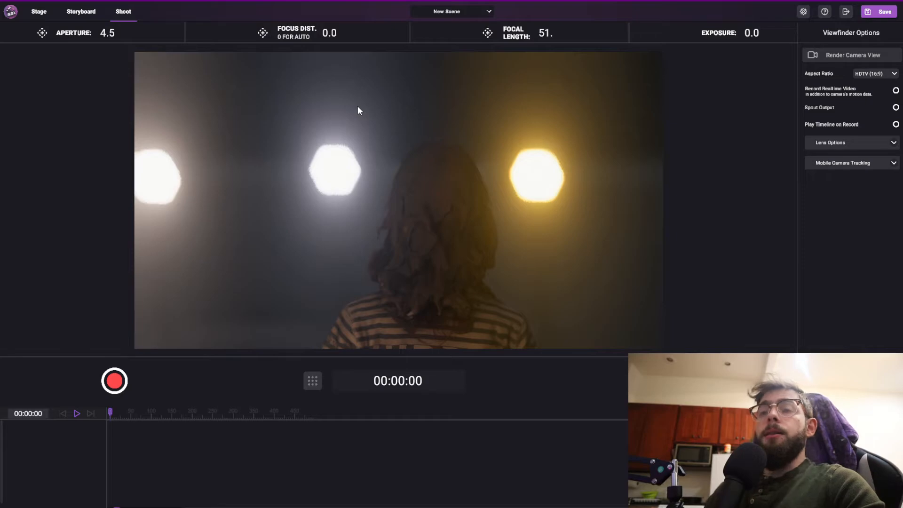
Step: Try focus distances of 0.6 and 9.0, refocus on the woman in the image, and reframe the camera behind her
scroll(334, 35, up, 20)
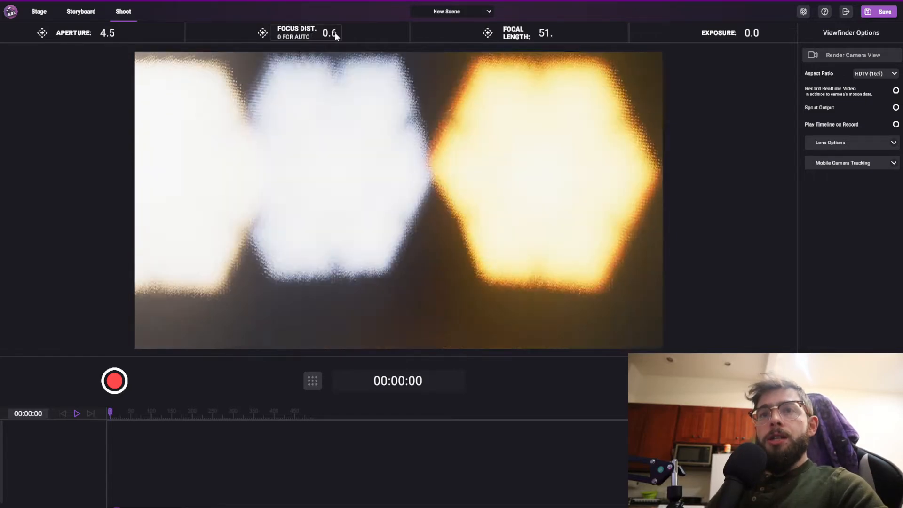
scroll(334, 35, up, 6)
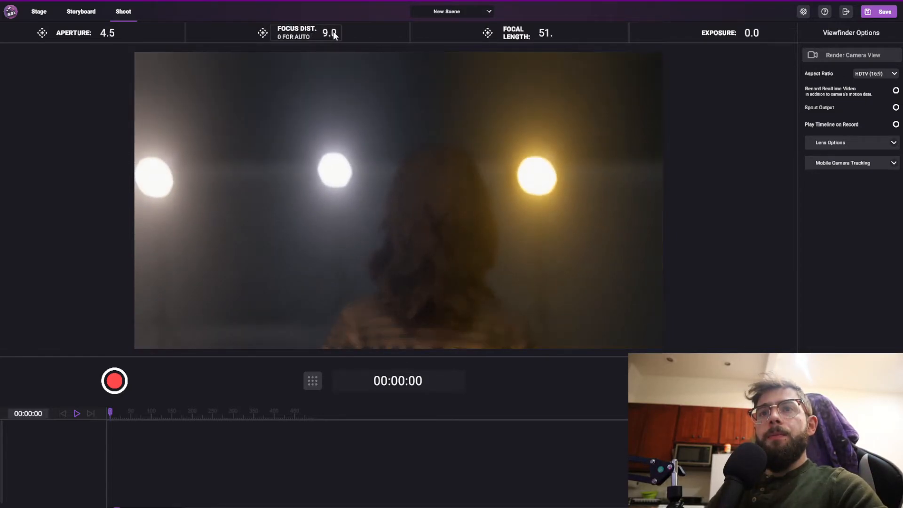
click(425, 214)
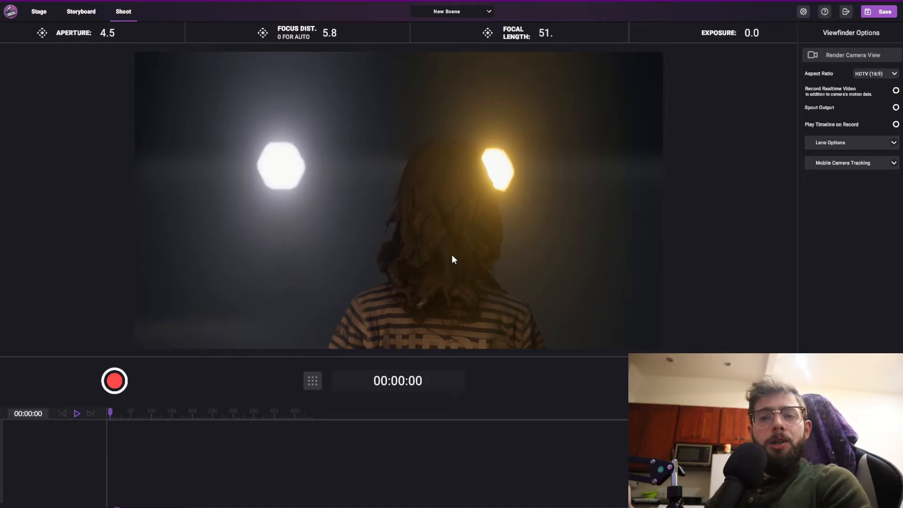
mouse_move(506, 211)
right_down()
mouse_move(551, 182)
mouse_move(515, 221)
right_up()
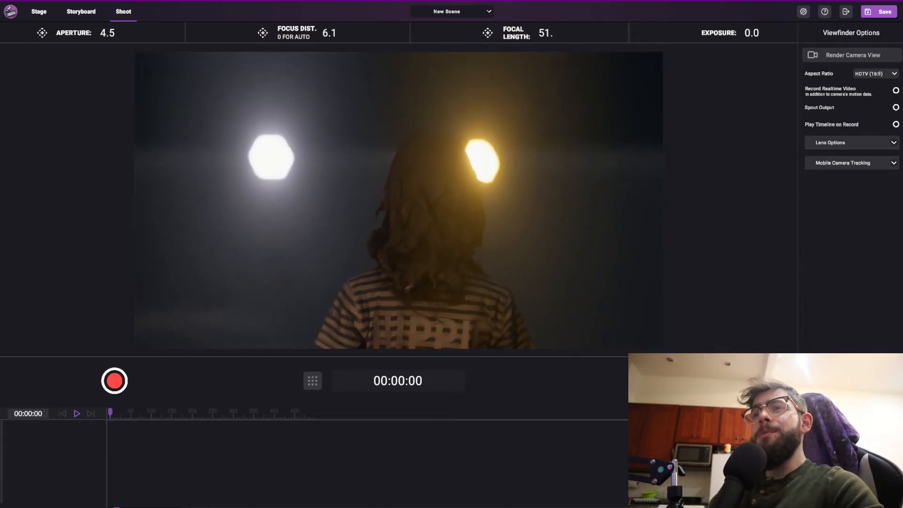
key(w)
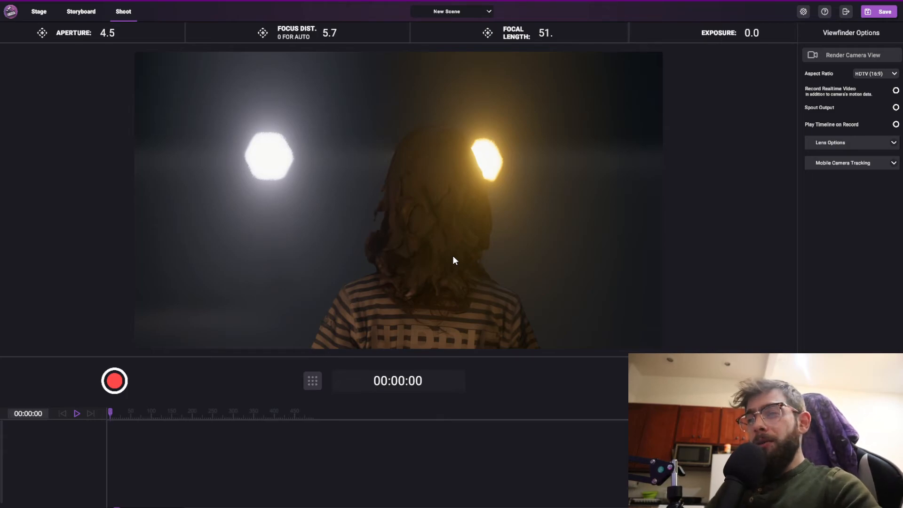
Step: Show the black-and-white focus view of the shot, and set the aperture to 11.0 and the focal length to 46
key(f)
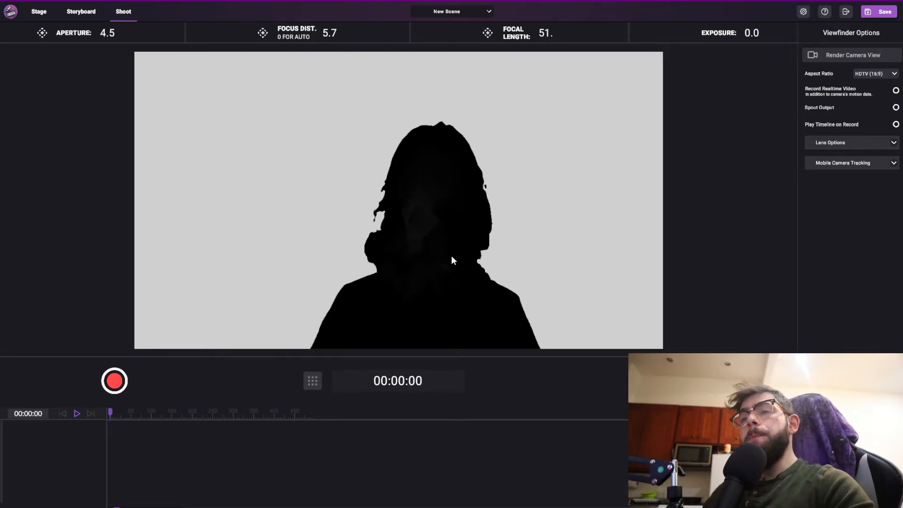
key(f)
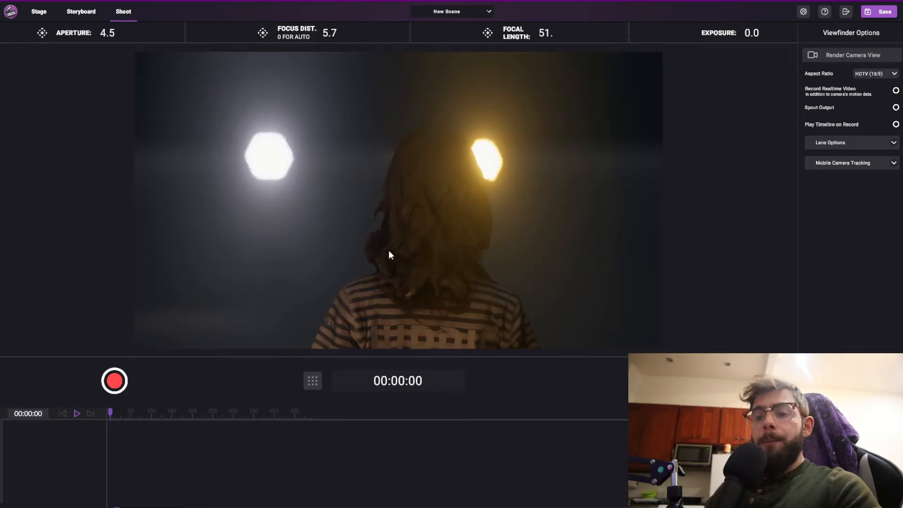
key(f)
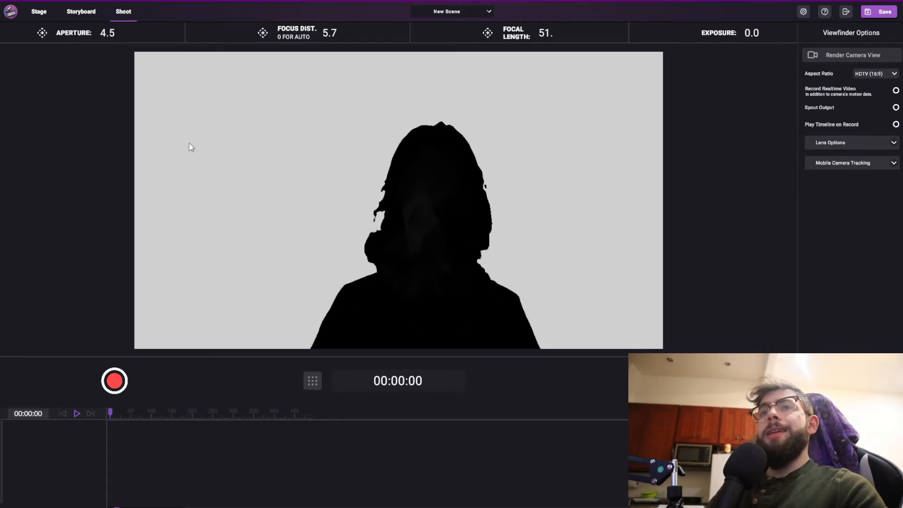
scroll(100, 30, up, 3)
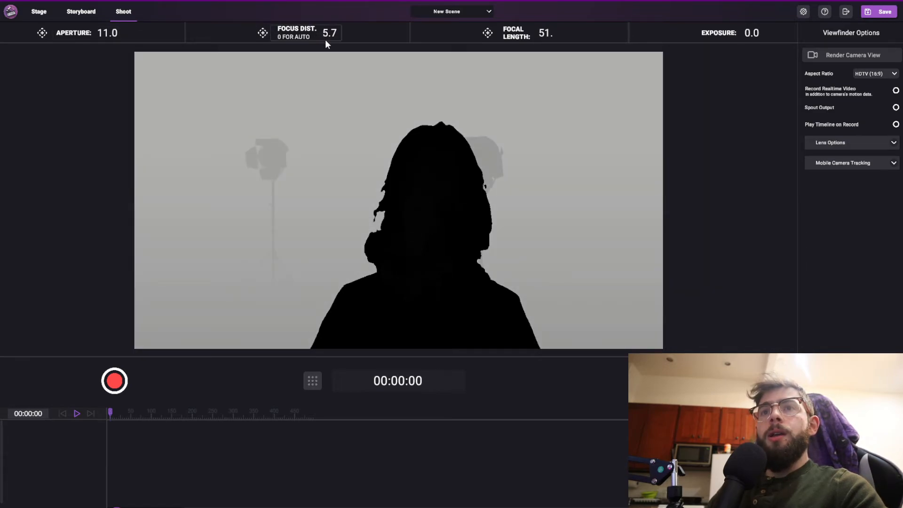
scroll(532, 35, down, 5)
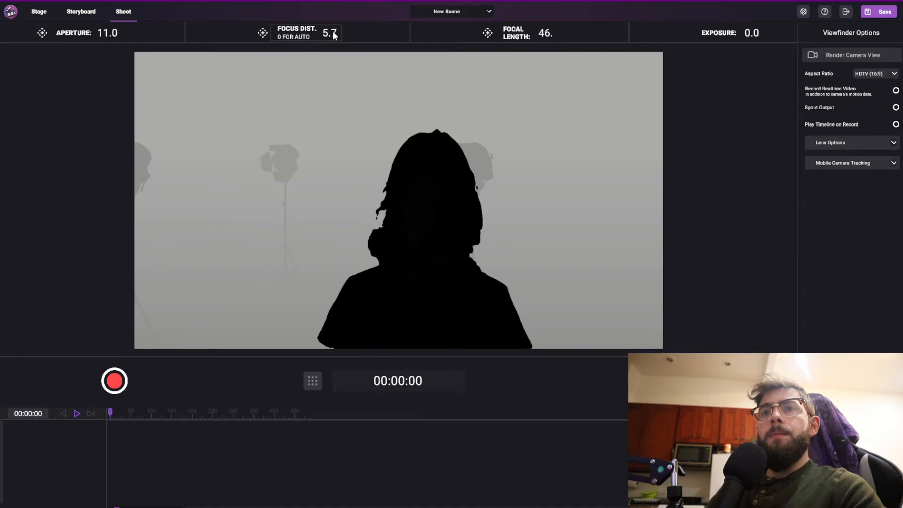
Step: Try nearer and farther focus distances, including 7.2, 5.1 and 5.4, to compare them in the focus view
scroll(322, 36, up, 3)
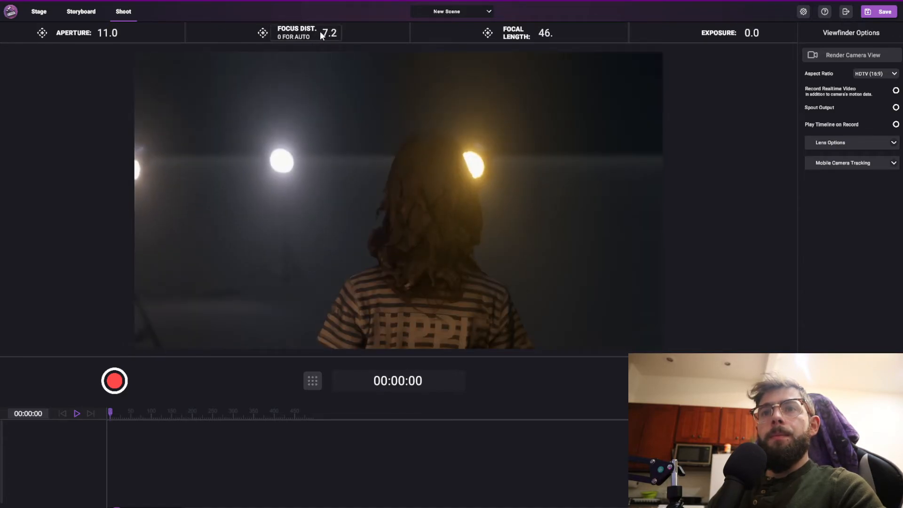
scroll(321, 35, up, 5)
scroll(320, 31, down, 10)
scroll(320, 34, up, 2)
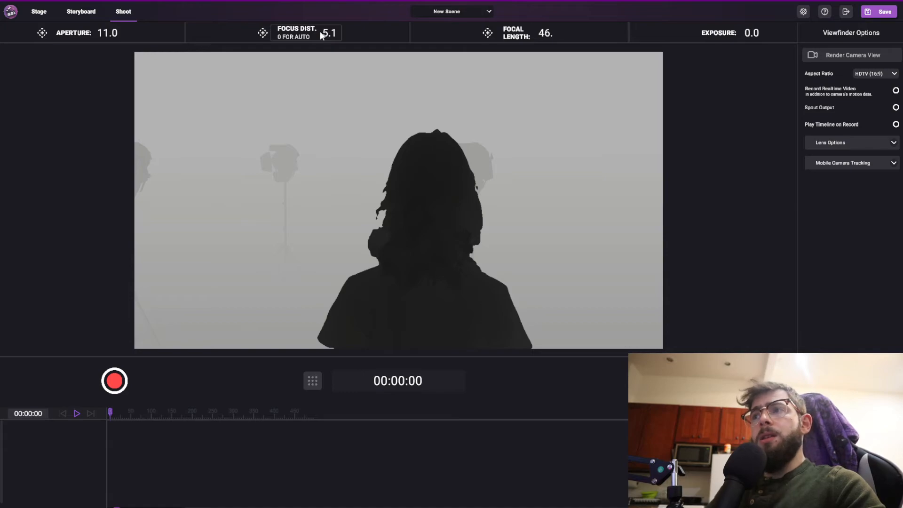
scroll(320, 31, down, 3)
scroll(320, 31, up, 6)
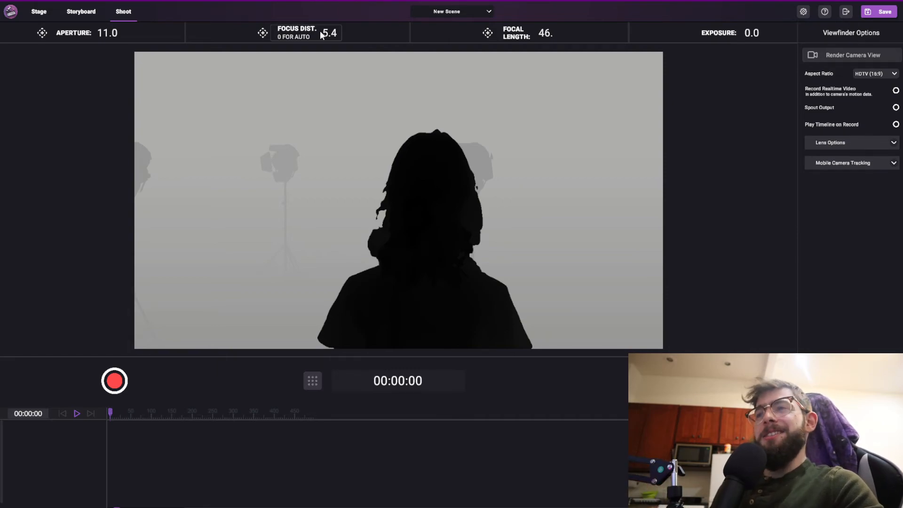
Step: Try focusing on the middle light stand, the woman and the light behind her shoulder in turn
click(280, 168)
click(450, 203)
click(480, 158)
Step: Try focus distances of 17.5 and 15.4 in the focus view, and refocus on the woman's head
scroll(92, 29, down, 5)
scroll(92, 29, up, 5)
scroll(327, 33, down, 4)
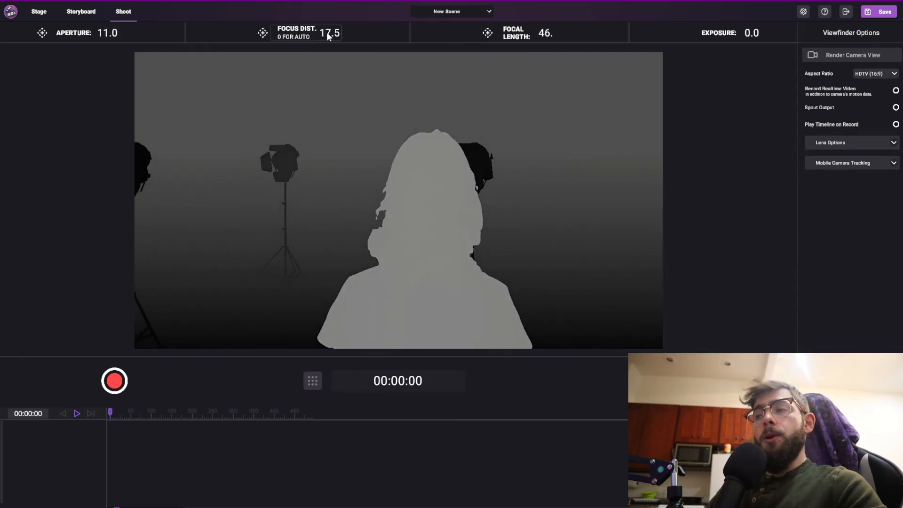
scroll(328, 34, down, 4)
scroll(328, 36, up, 2)
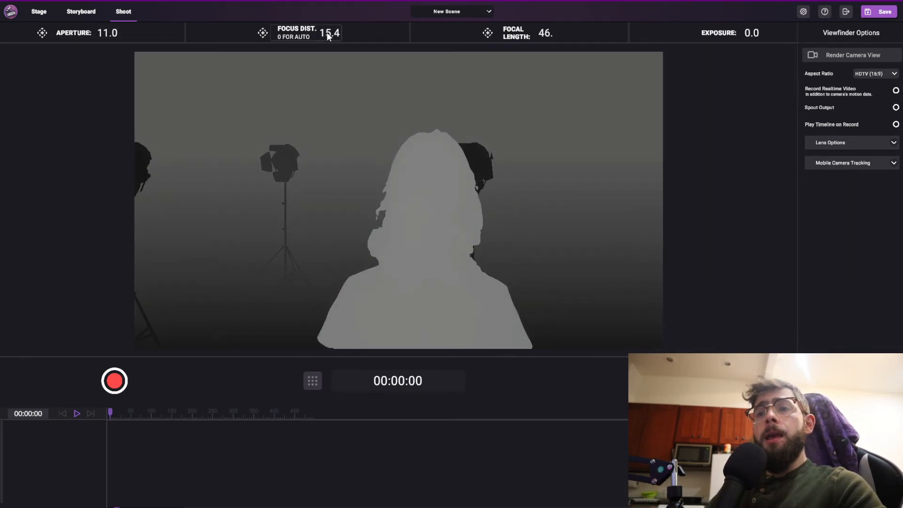
click(439, 200)
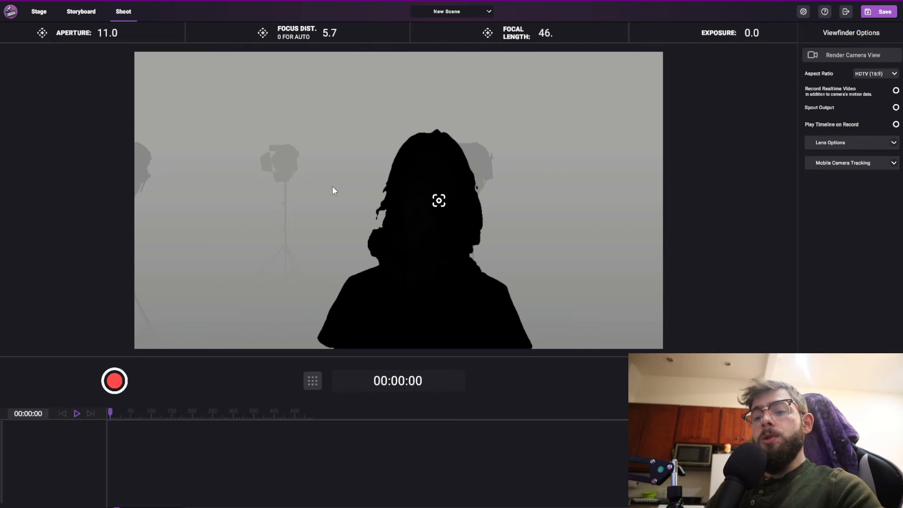
Step: In the Stage workspace, move the Person sideways along the X axis to 18.11
click(46, 16)
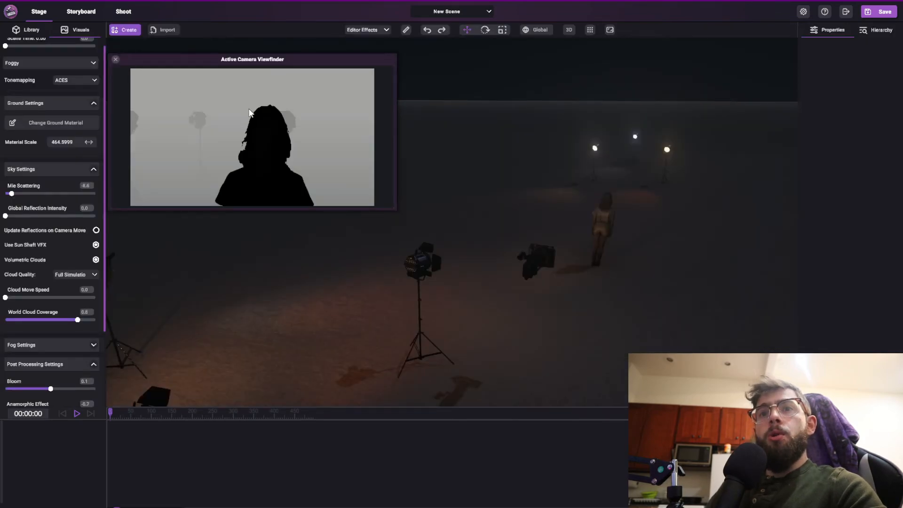
click(603, 233)
mouse_move(638, 230)
mouse_down()
mouse_move(605, 227)
mouse_move(622, 232)
mouse_up()
drag(624, 176, 408, 98)
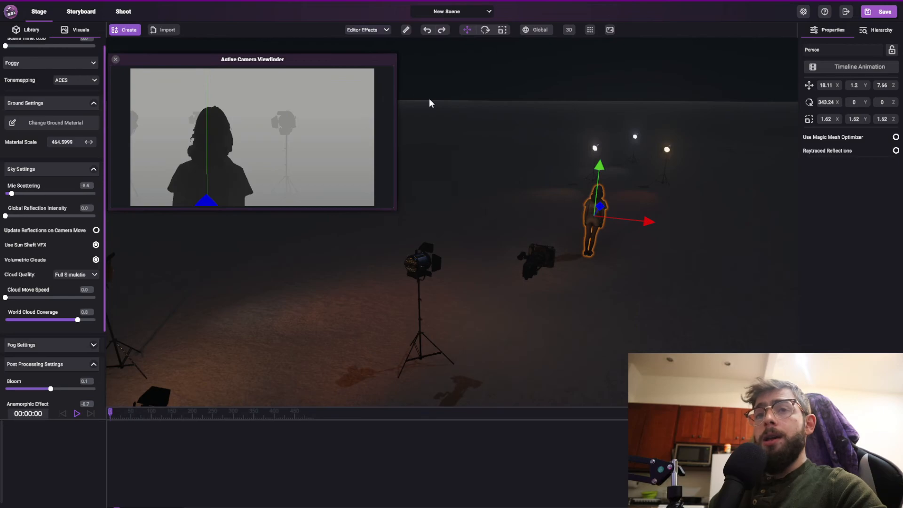
Step: In the Shoot workspace, pan and move the camera closer to the woman's new position and refocus on her
click(121, 11)
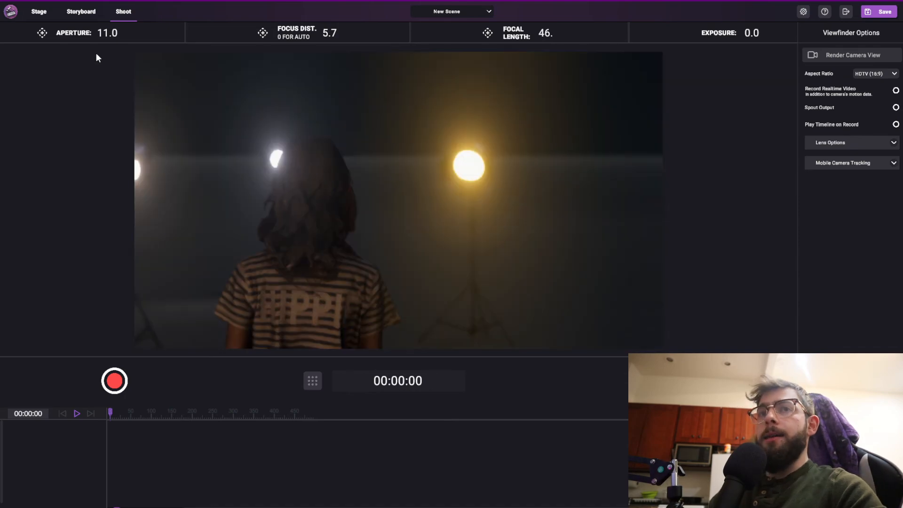
right_drag(348, 177, 287, 176)
key(w)
click(514, 234)
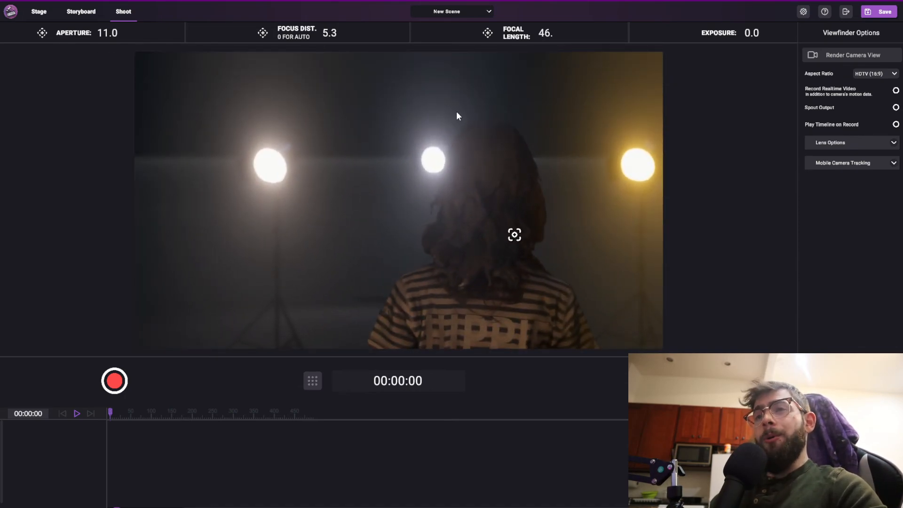